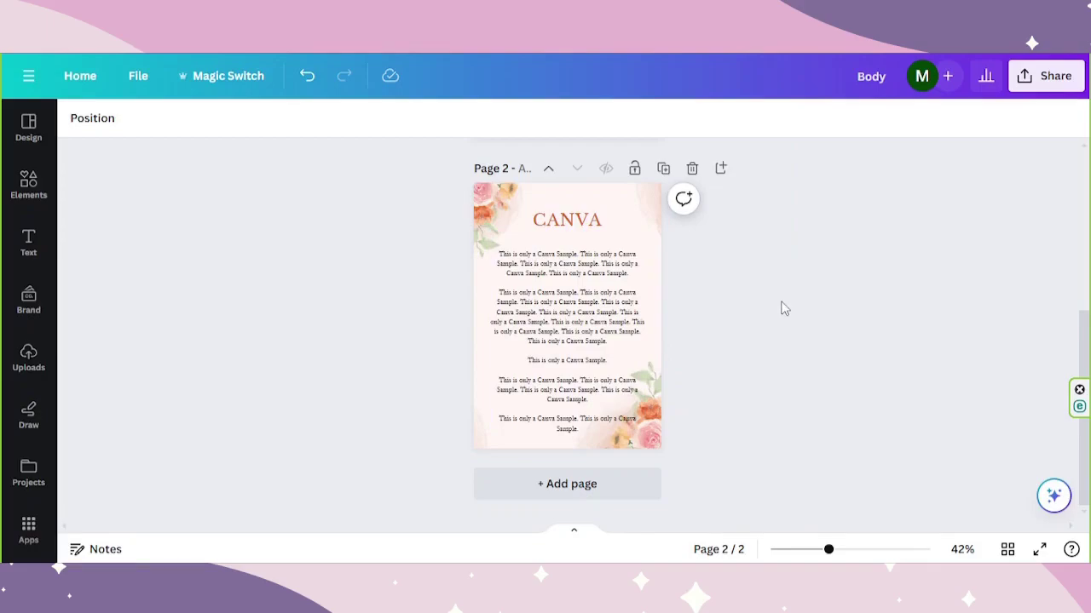
# Step: Open Magic Switch and scroll down to the 'Browse by category' size list
pyautogui.click(230, 76)
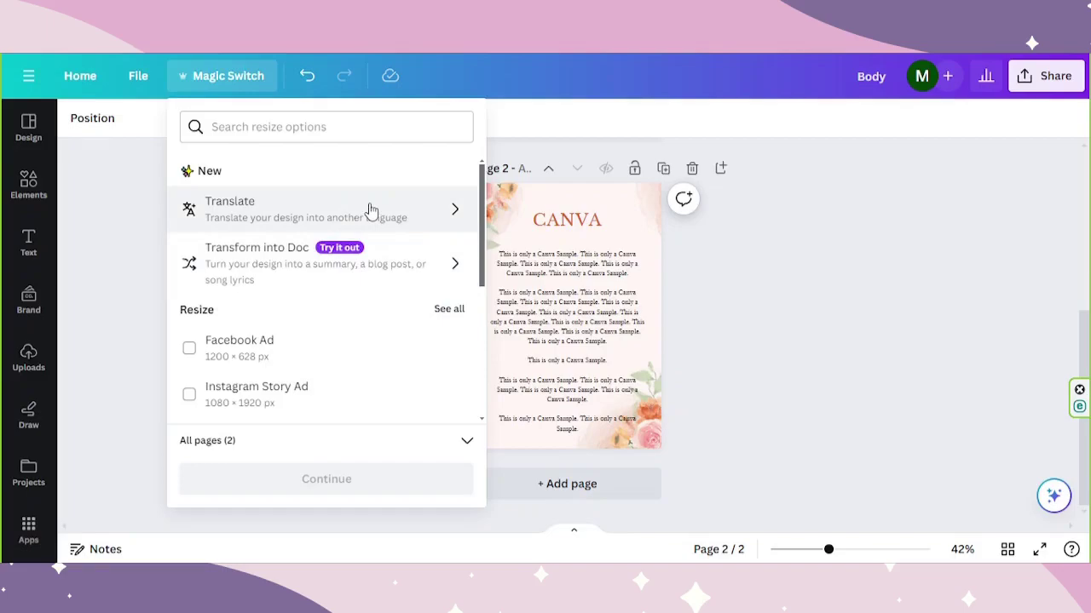
pyautogui.scroll(-5, 371, 210)
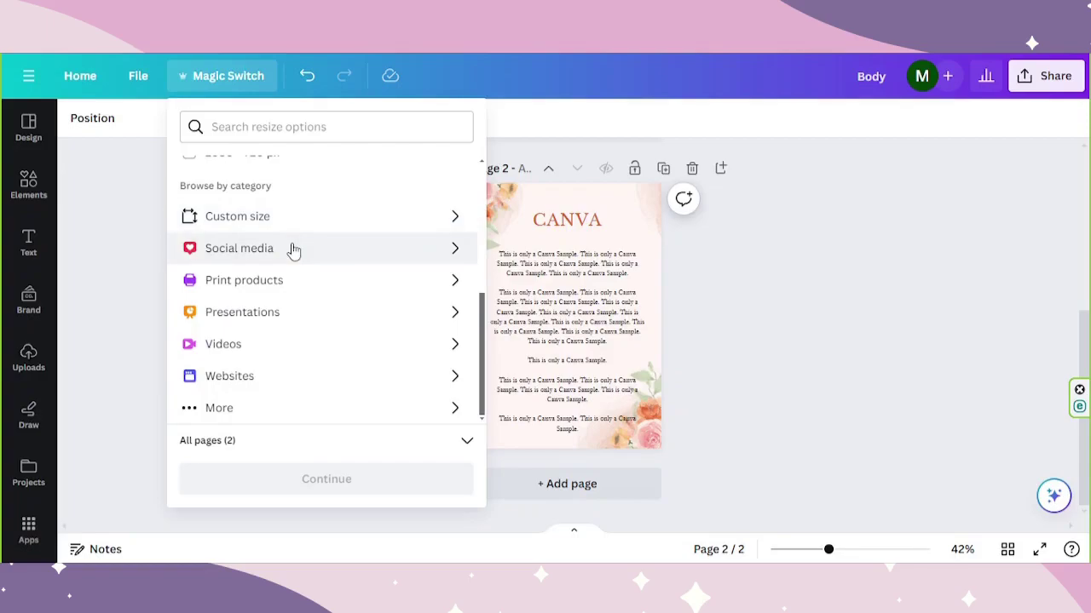
# Step: Under Social media, select TikTok Video, Facebook Post (Landscape) and Facebook Ad as resize sizes
pyautogui.click(293, 249)
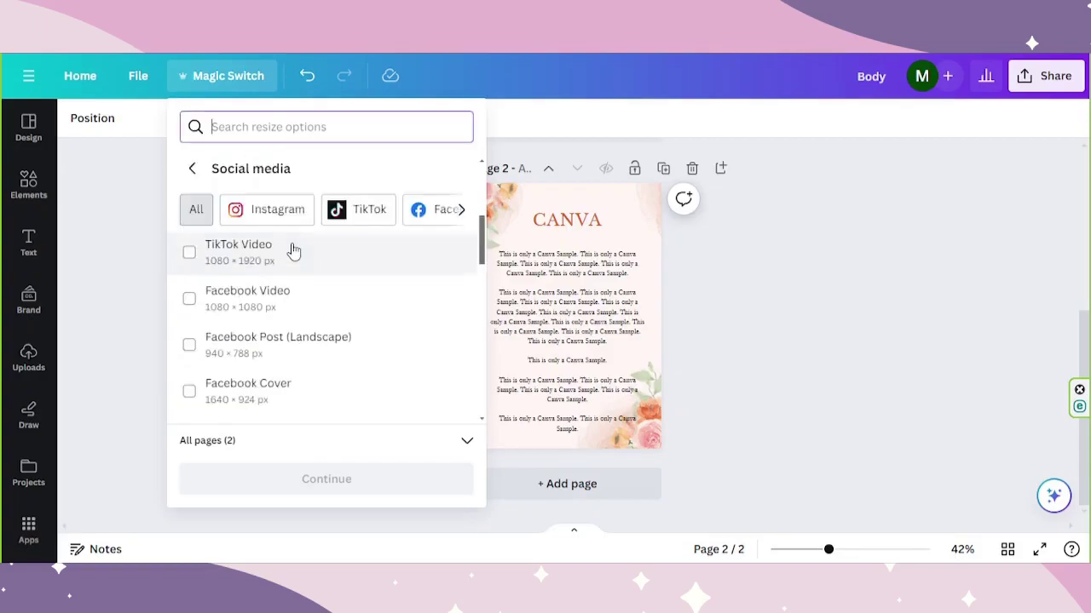
pyautogui.click(190, 259)
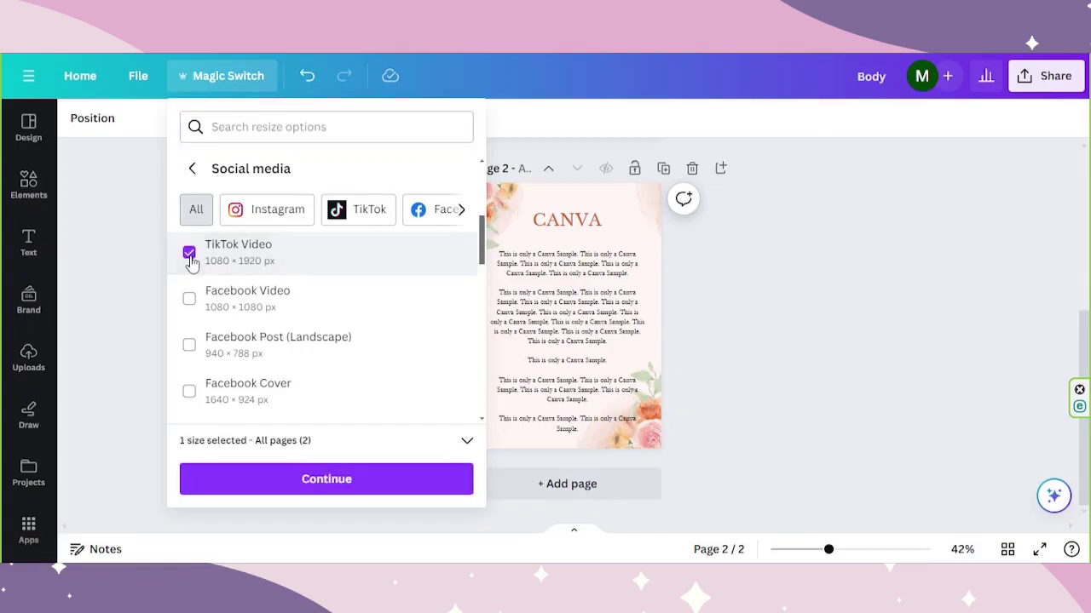
pyautogui.click(189, 344)
pyautogui.scroll(-2, 191, 330)
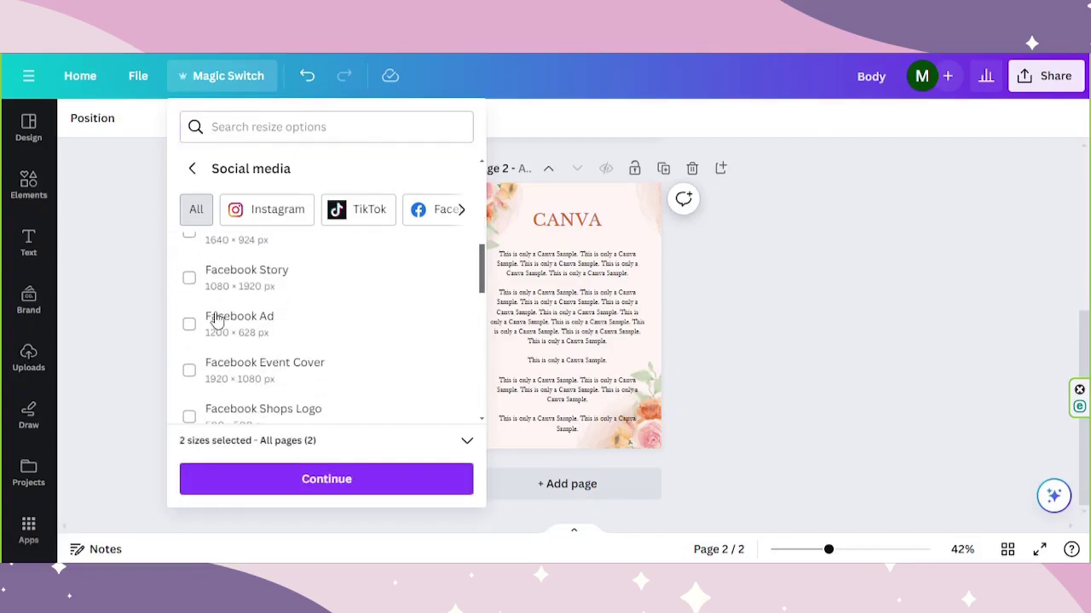
pyautogui.click(189, 328)
pyautogui.click(192, 168)
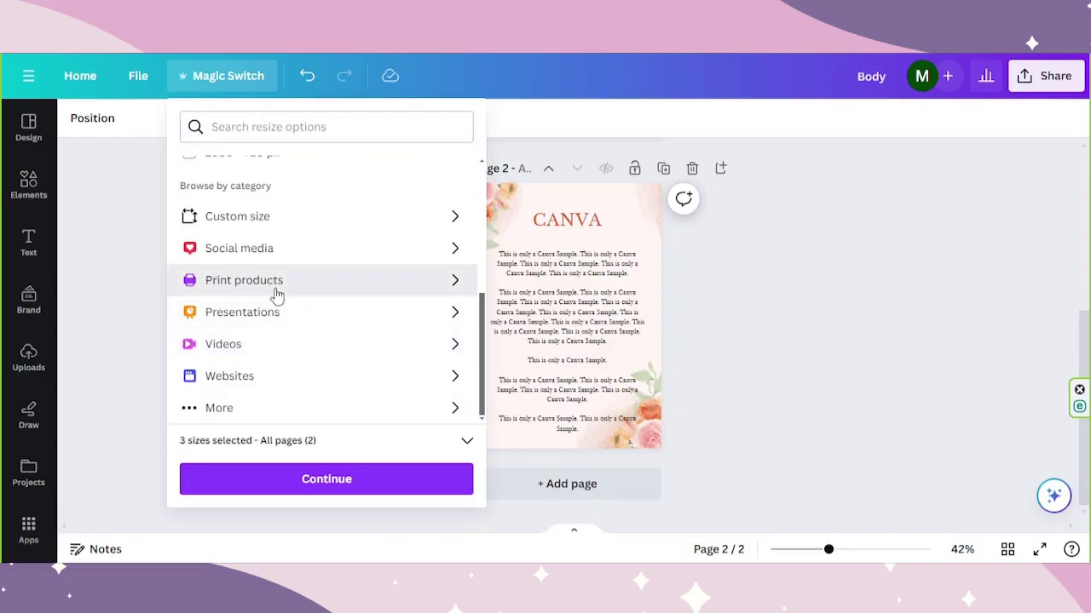
# Step: Add Hoodie from Print products, and remove Bumper Sticker to stay within five sizes
pyautogui.click(278, 285)
pyautogui.click(278, 256)
pyautogui.click(269, 391)
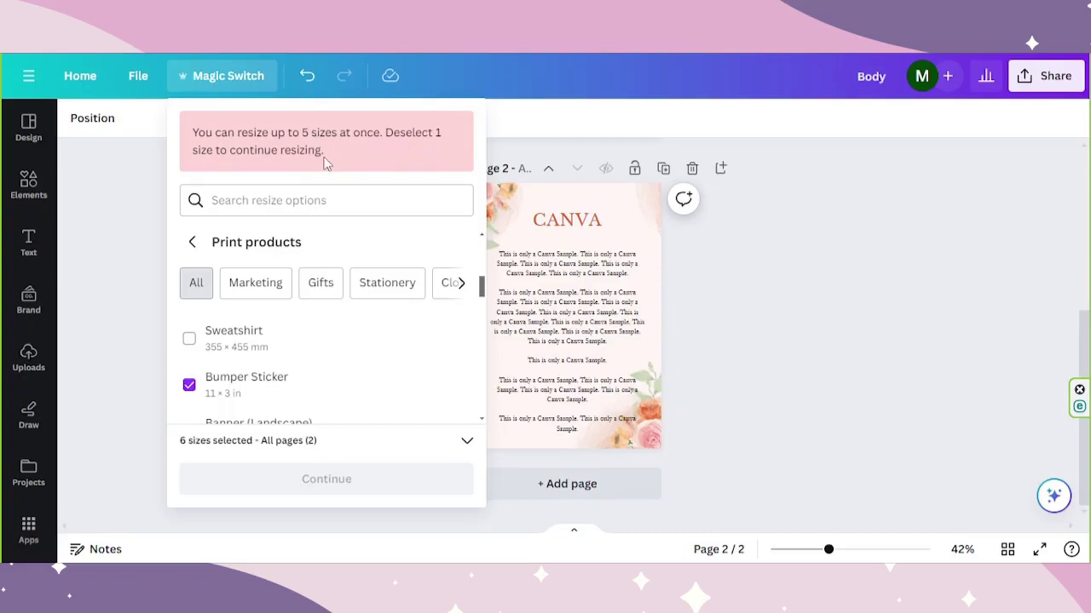
pyautogui.click(200, 388)
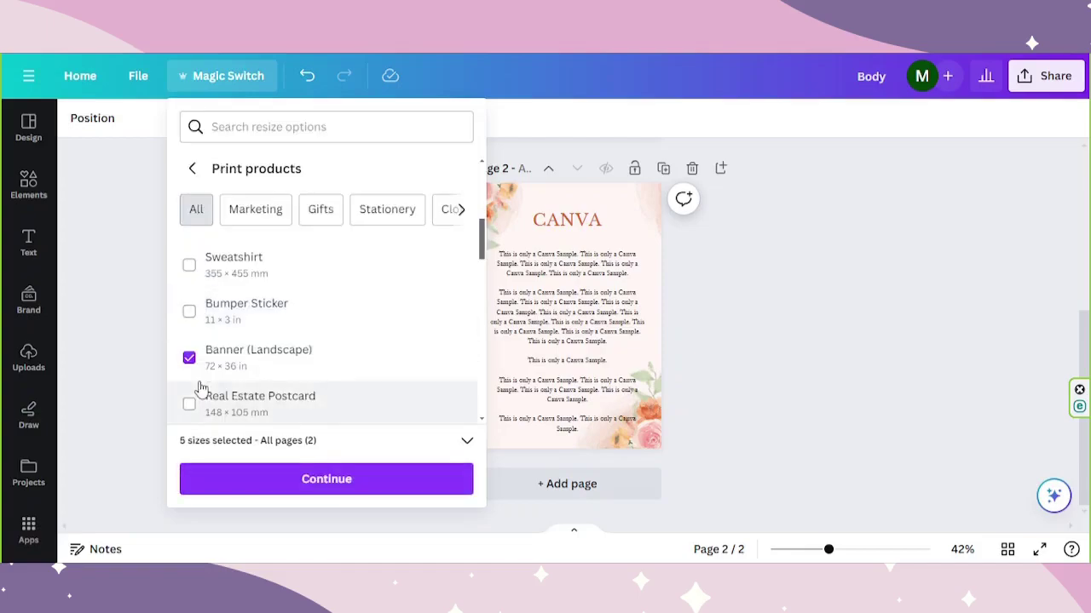
# Step: Remove Hoodie and TikTok Video from the chosen sizes list
pyautogui.click(467, 441)
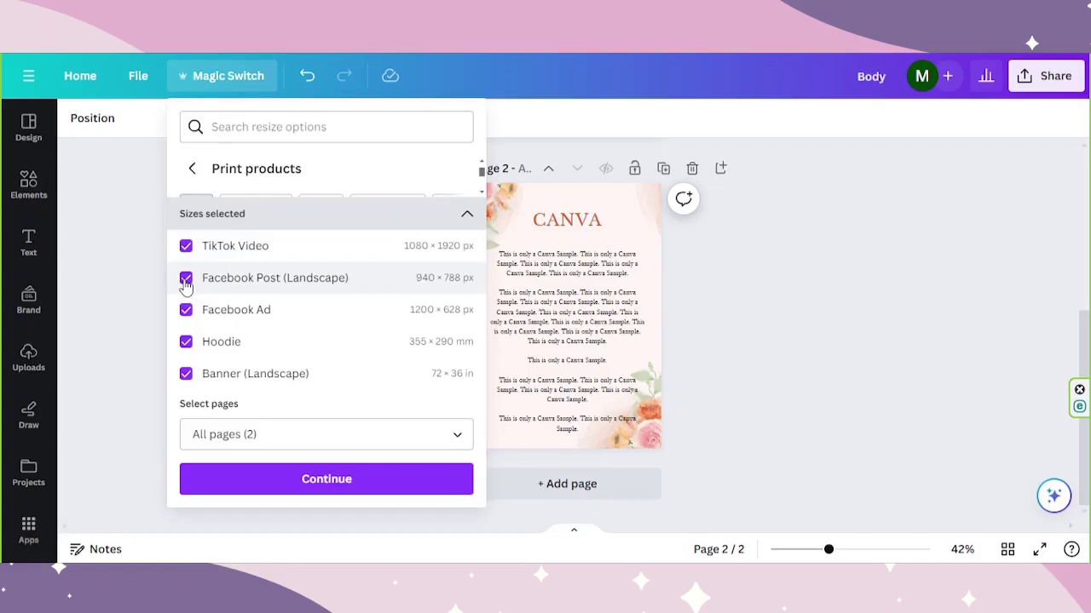
pyautogui.click(184, 343)
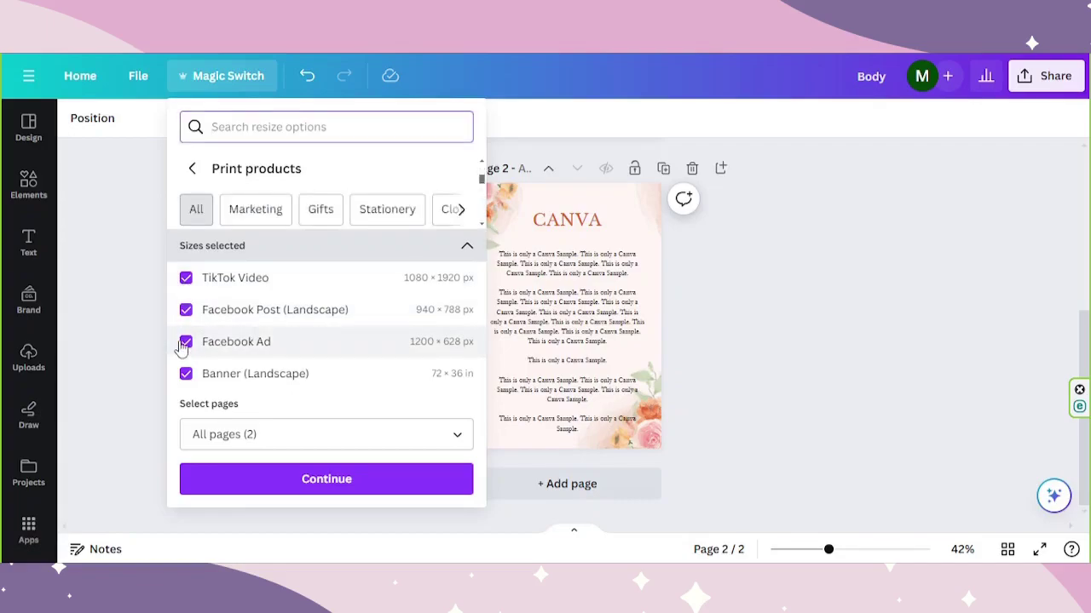
pyautogui.click(186, 278)
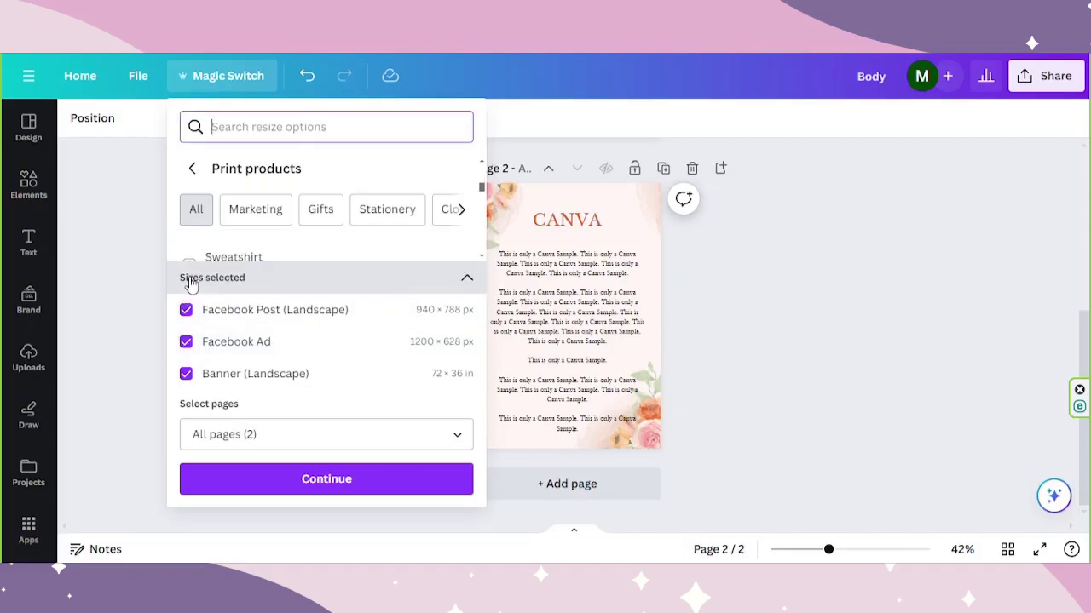
# Step: Preview the Facebook Post, Facebook Ad and Medium Banner versions, then close Magic Switch without resizing
pyautogui.click(308, 479)
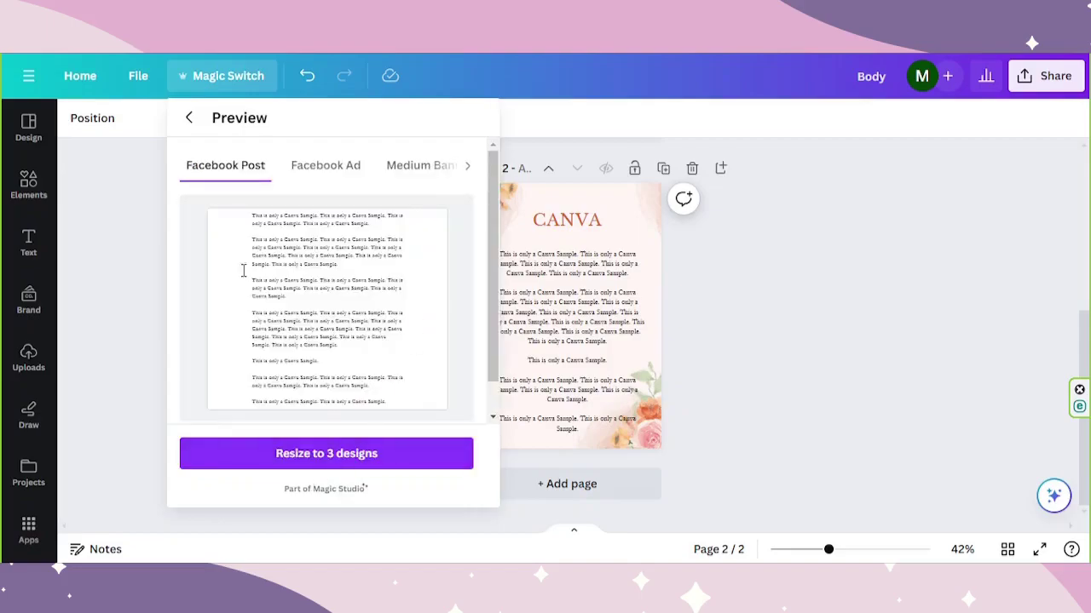
pyautogui.click(320, 180)
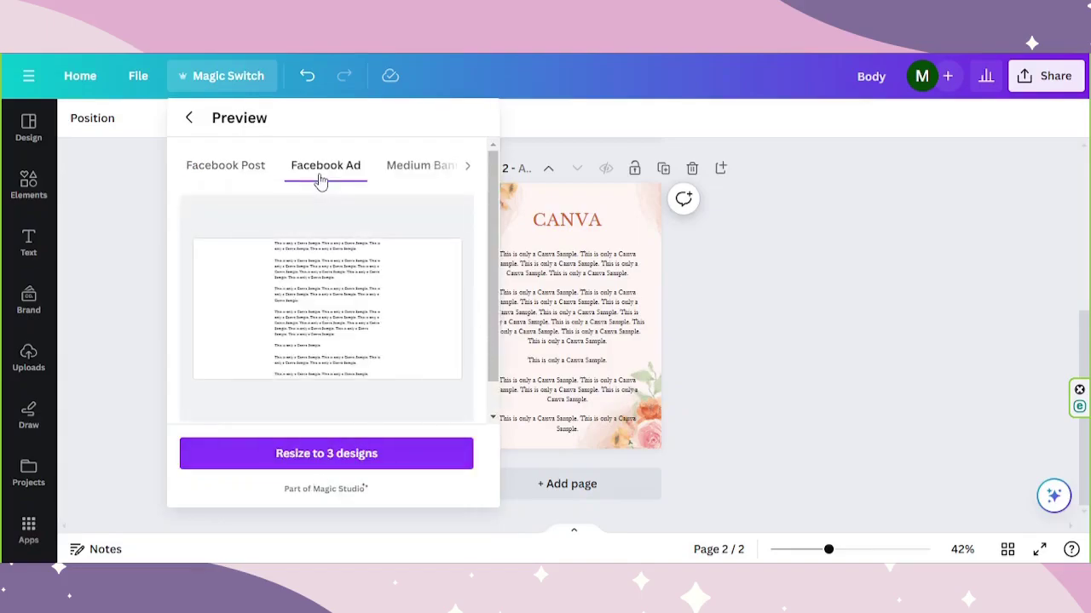
pyautogui.click(394, 166)
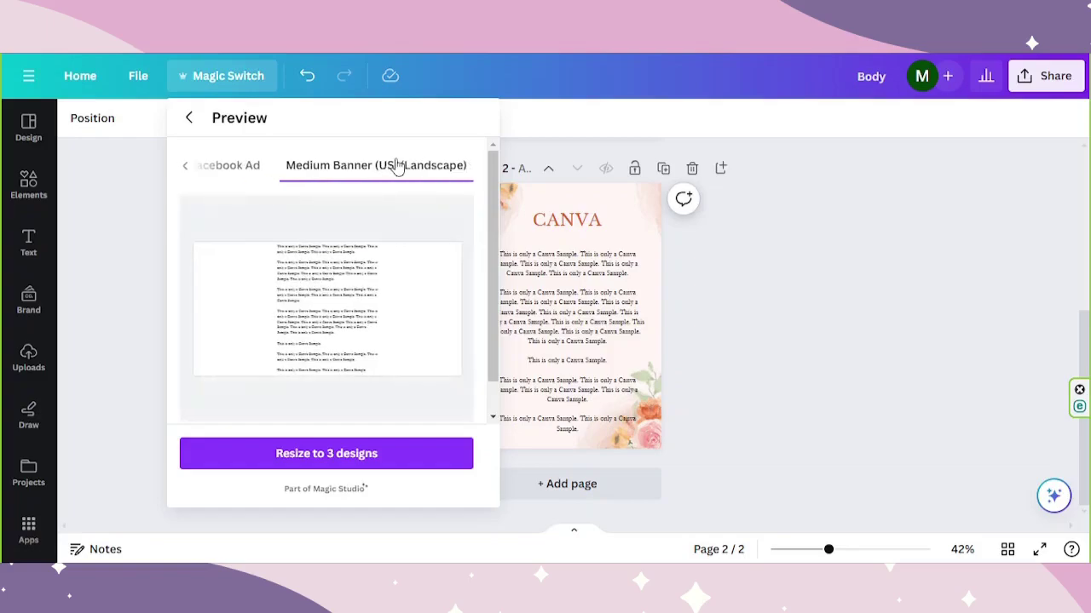
pyautogui.click(217, 167)
pyautogui.click(200, 170)
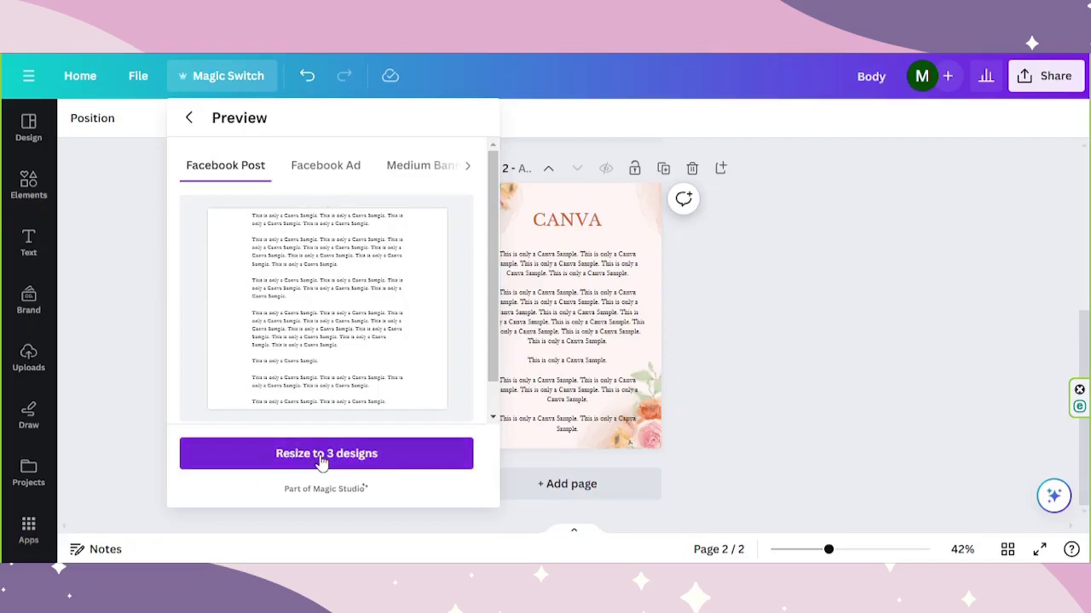
pyautogui.click(188, 118)
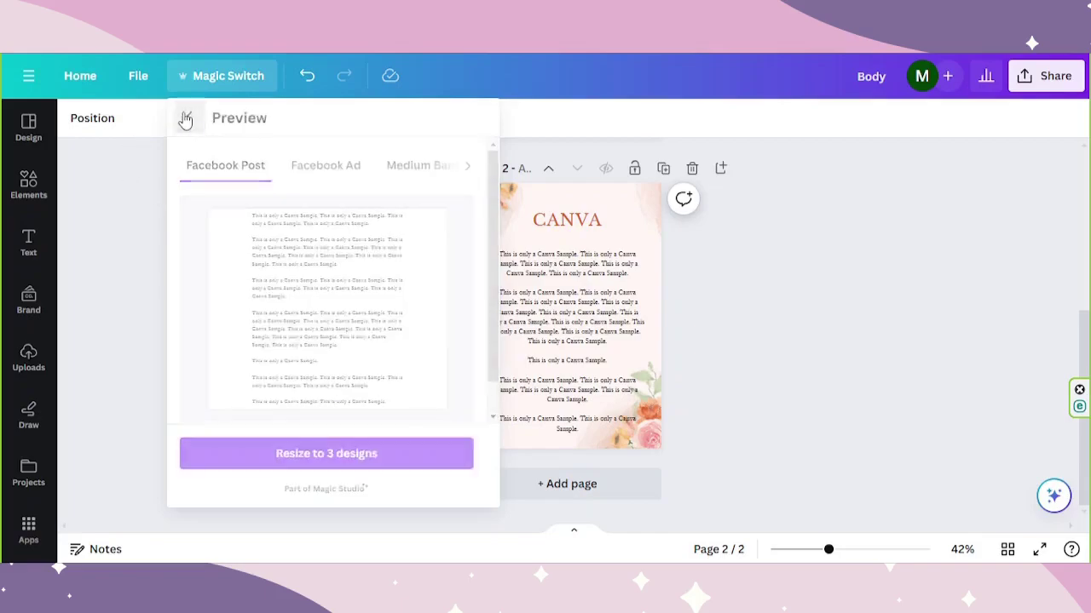
pyautogui.click(869, 286)
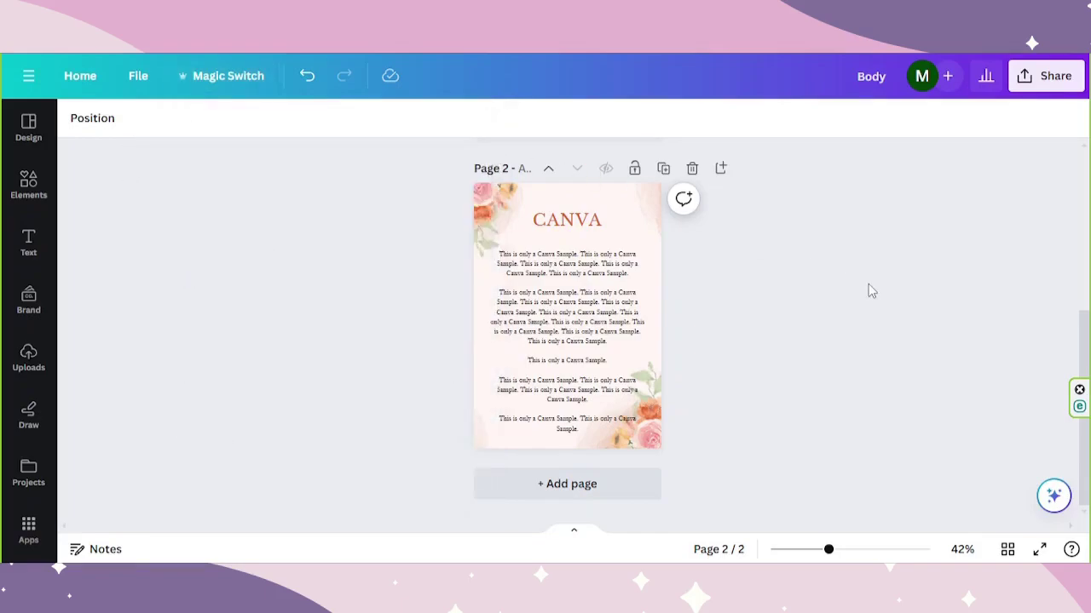
# Step: Set Magic Switch Translate to French for all pages, leaving the overwrite option unchecked
pyautogui.click(223, 75)
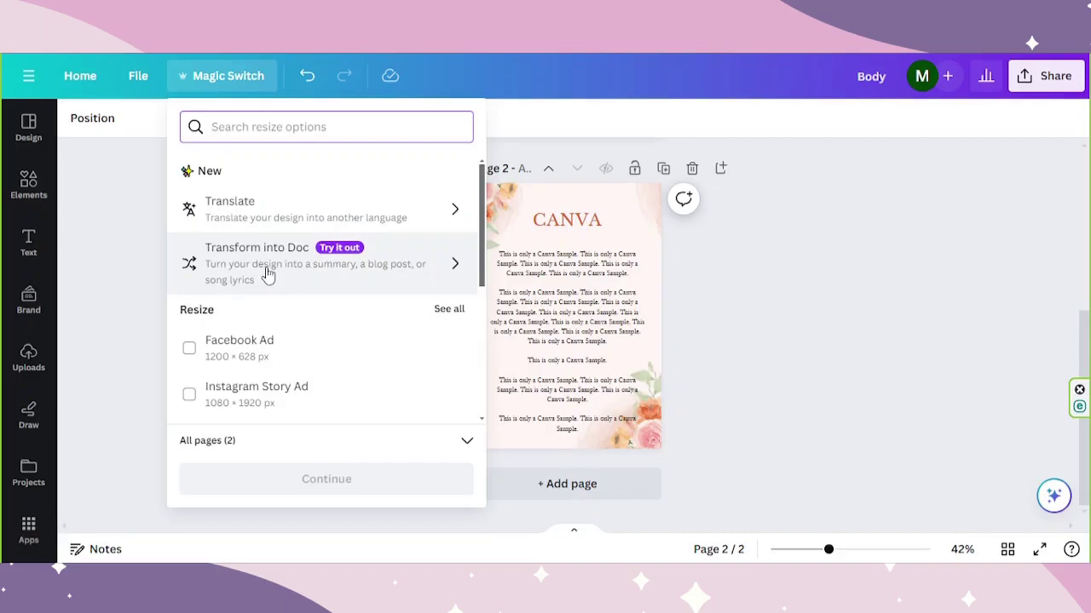
pyautogui.click(263, 212)
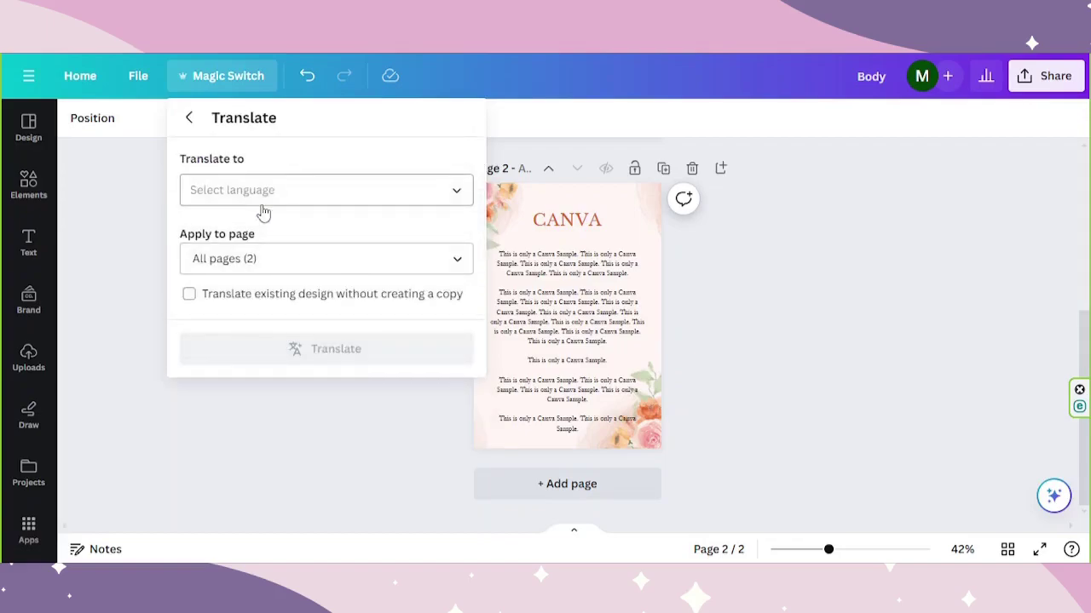
pyautogui.click(300, 201)
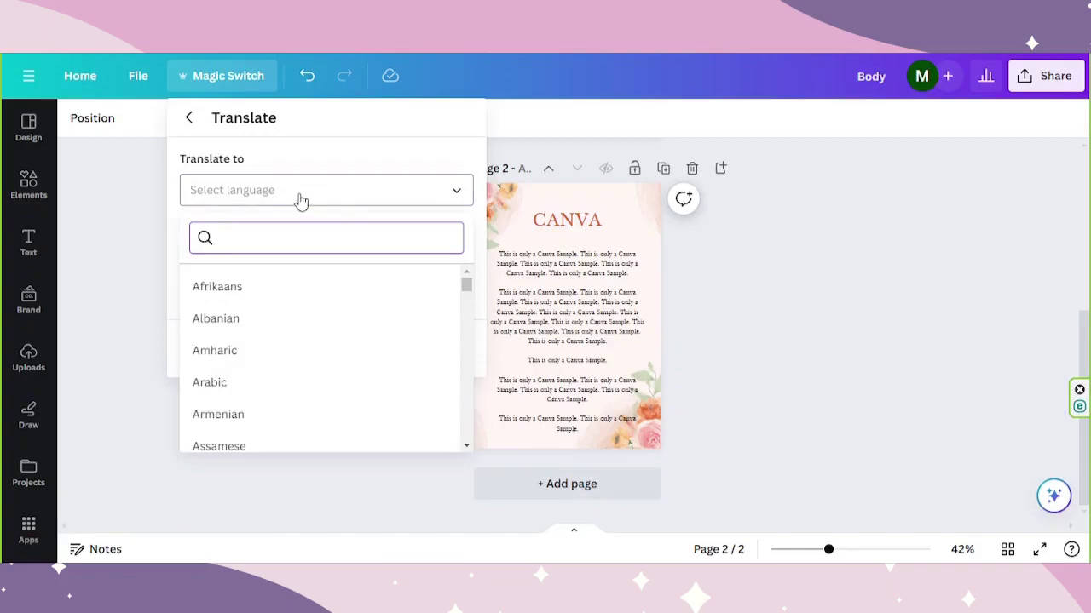
pyautogui.write('FRENCH')
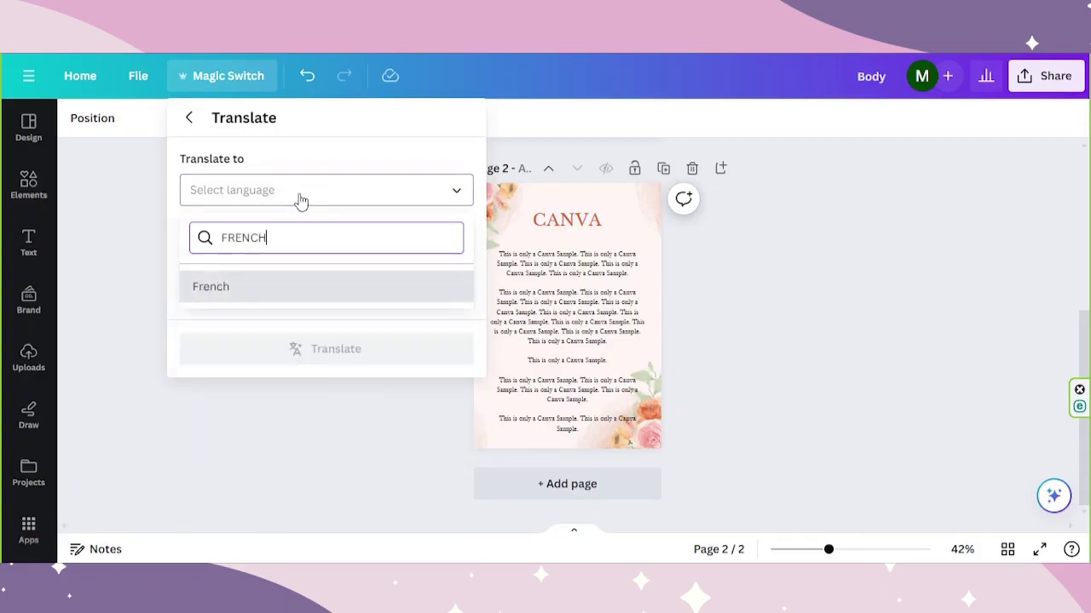
pyautogui.click(287, 288)
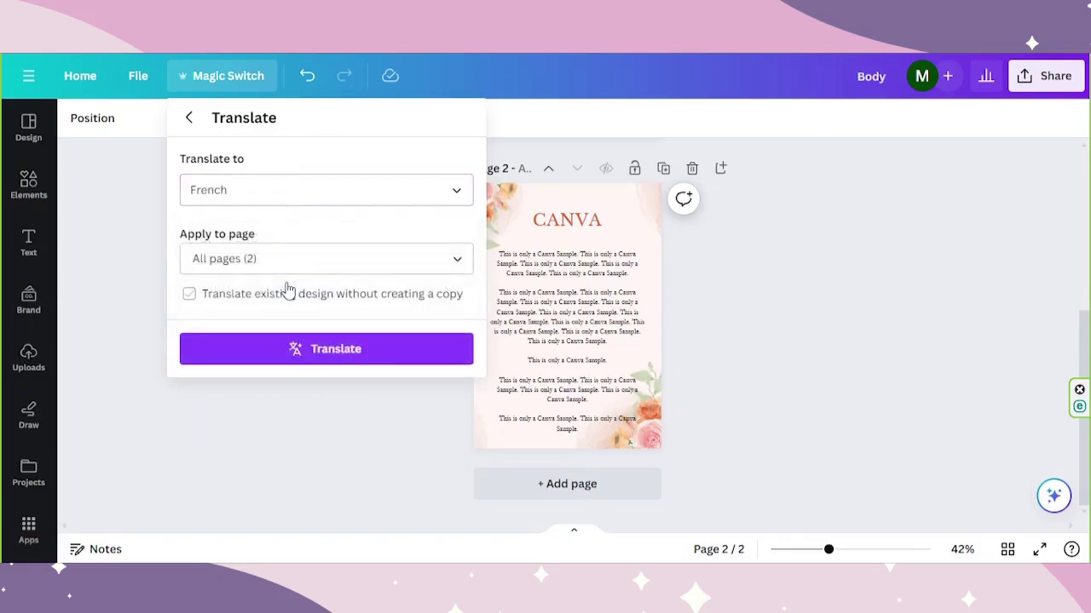
pyautogui.click(295, 265)
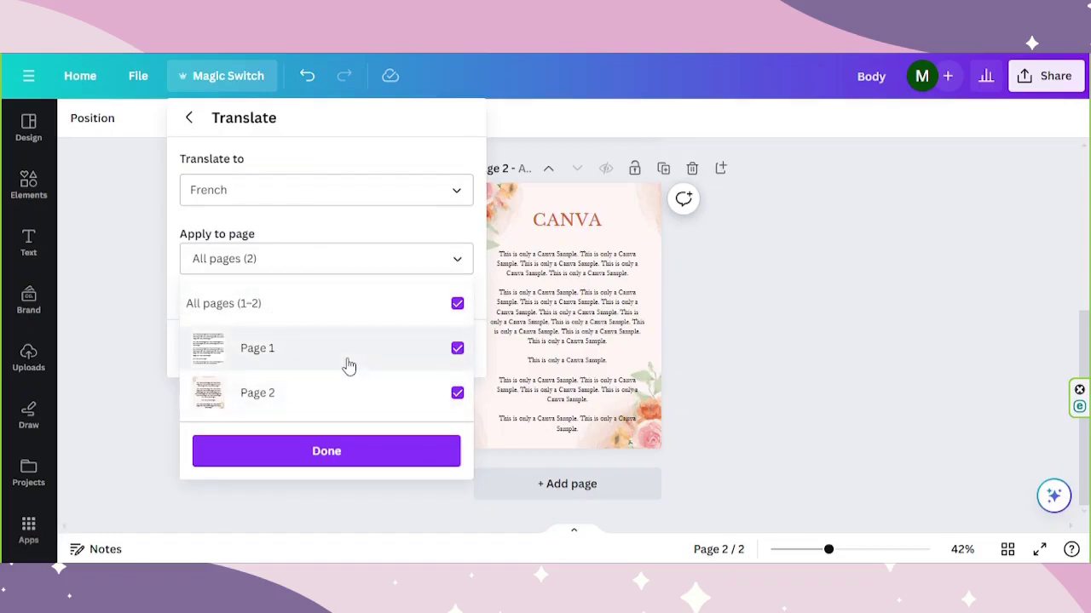
pyautogui.click(315, 454)
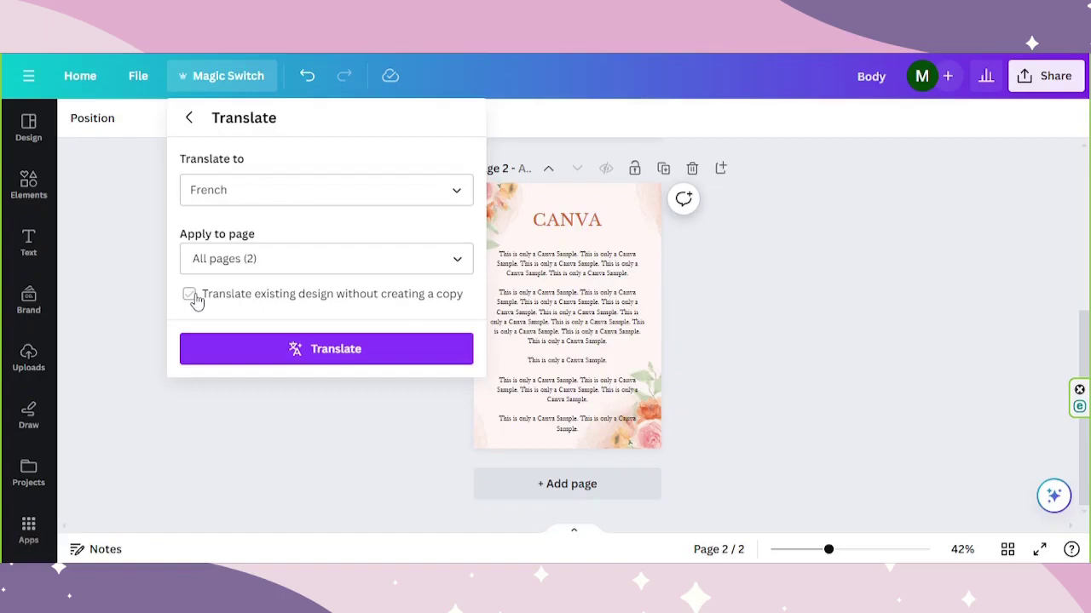
# Step: Translate into the Body (French) copy, then zoom and scroll through its translated text
pyautogui.click(321, 351)
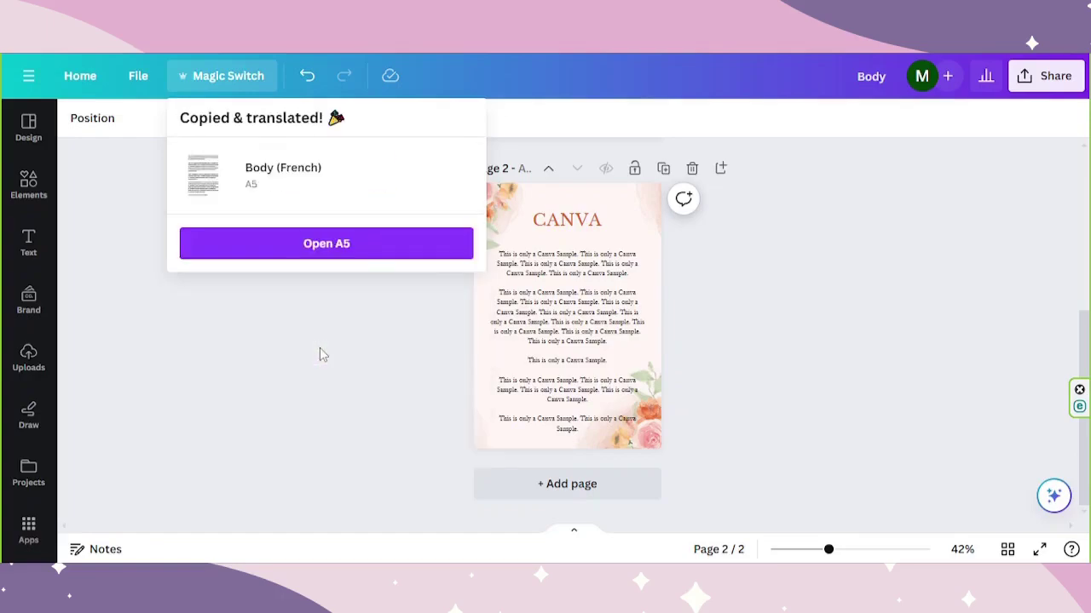
pyautogui.click(366, 256)
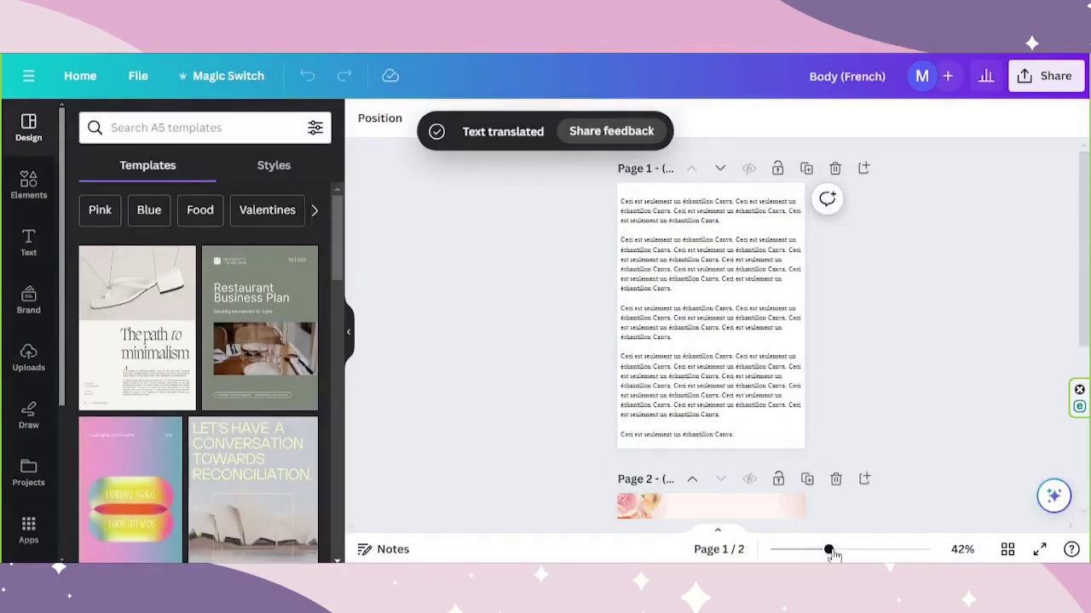
pyautogui.moveTo(828, 550); pyautogui.dragTo(847, 550)
pyautogui.click(752, 384)
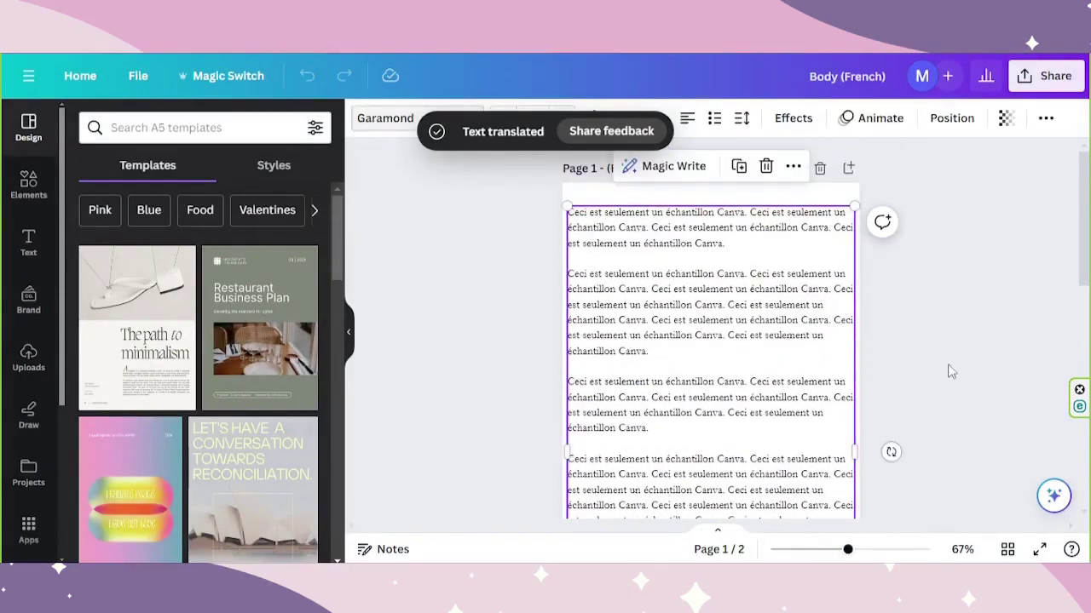
pyautogui.scroll(-6, 910, 360)
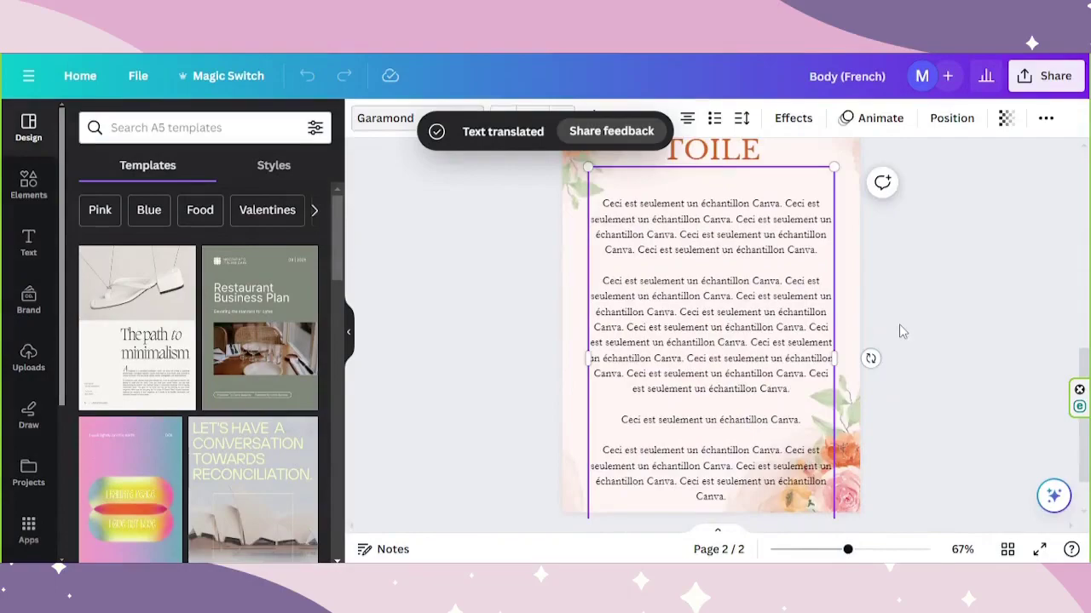
pyautogui.scroll(-2, 902, 330)
pyautogui.click(899, 324)
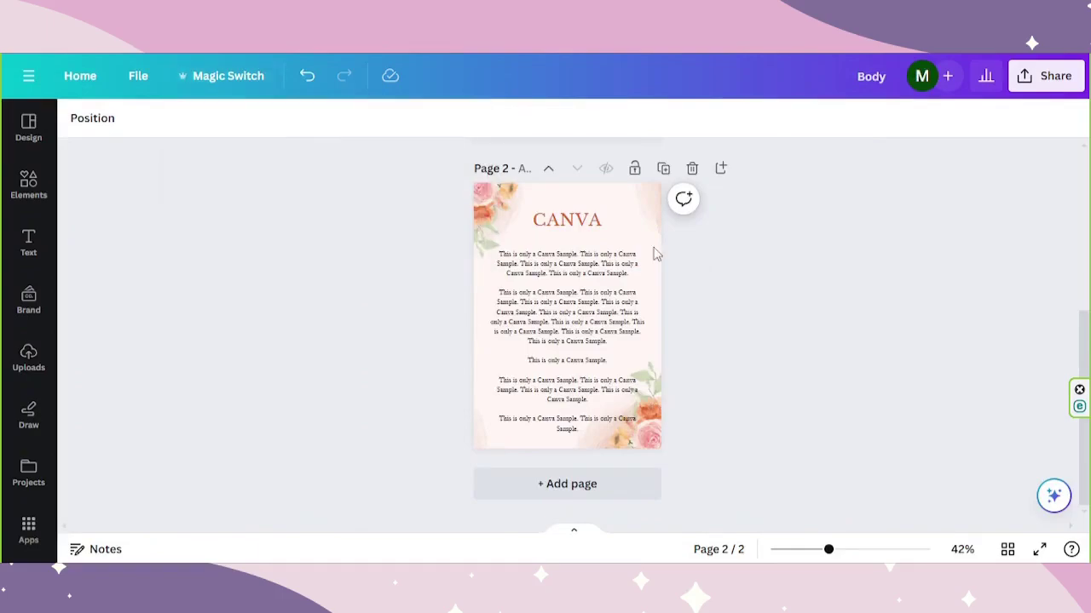
# Step: Transform the design into a Doc using the Blog post text format
pyautogui.click(209, 84)
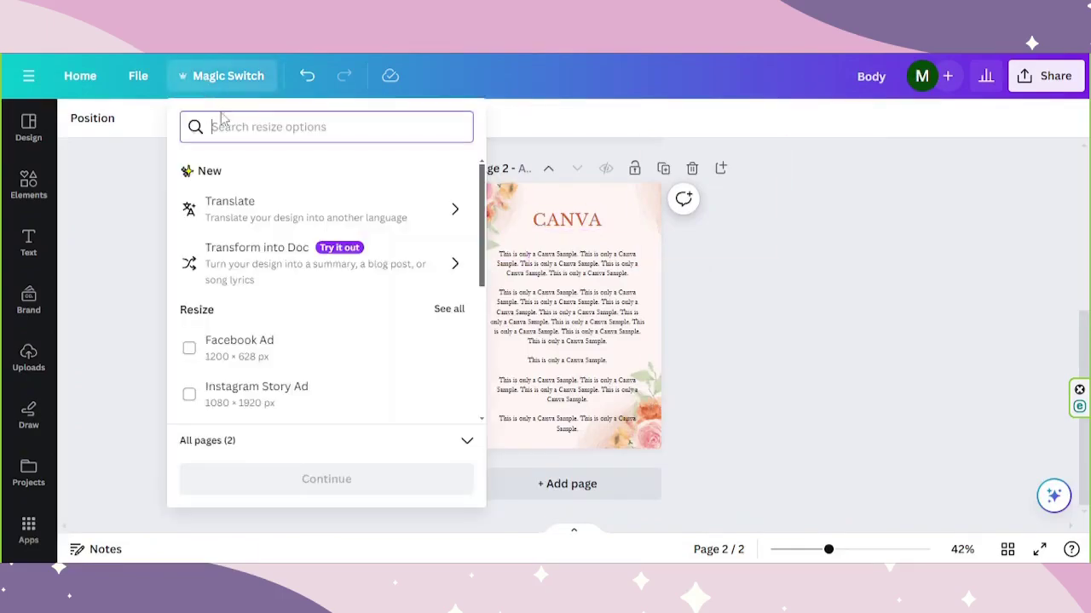
pyautogui.click(238, 271)
pyautogui.scroll(-1, 477, 294)
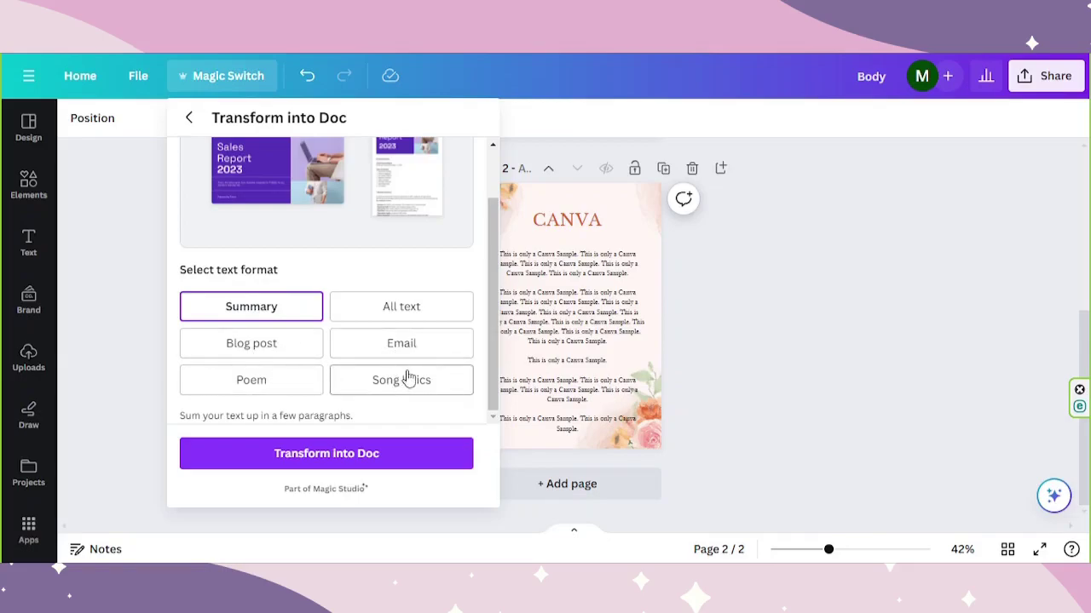
pyautogui.click(287, 348)
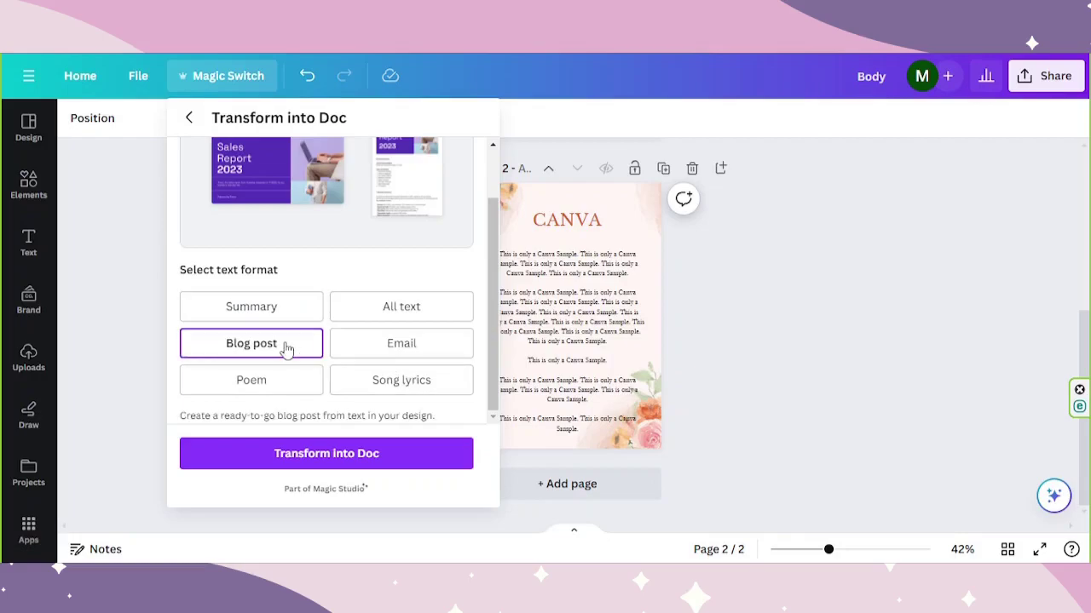
pyautogui.click(338, 460)
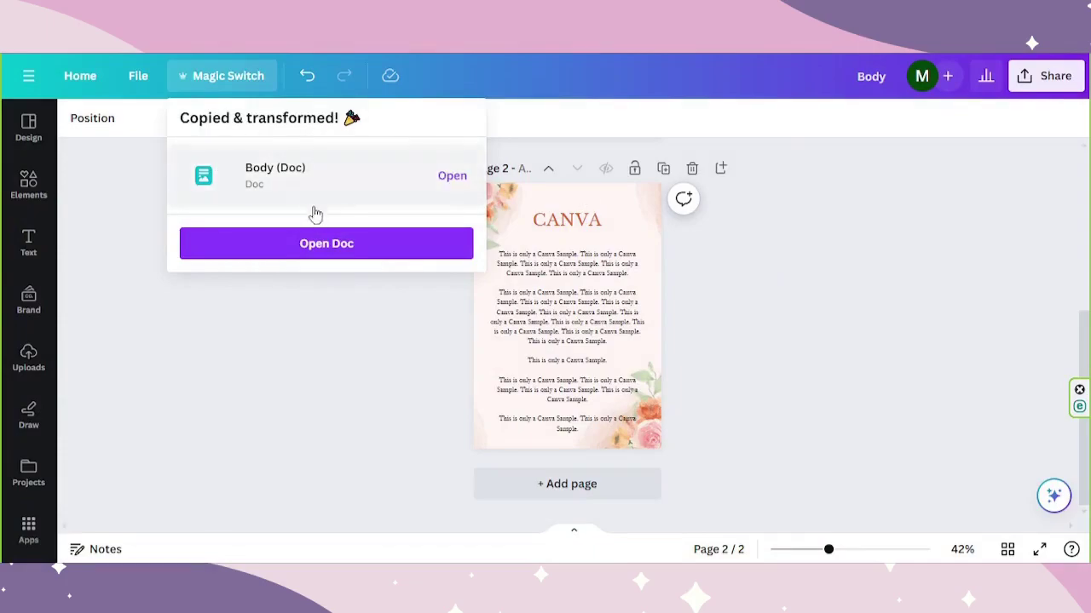
# Step: Open the Body (Doc) blog post and read down to the conclusion, then return to the top
pyautogui.click(327, 254)
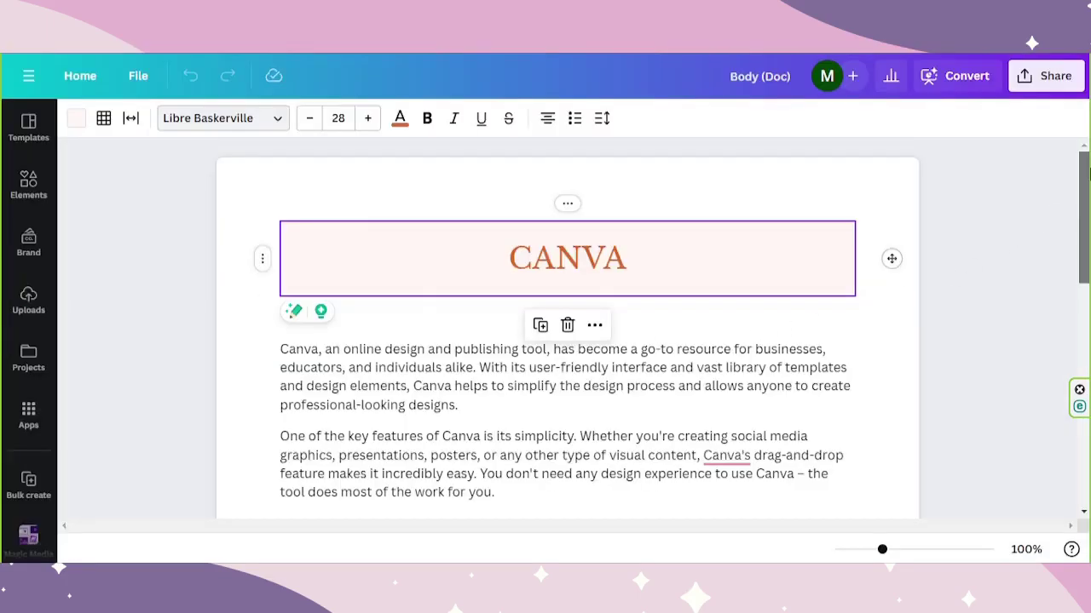
pyautogui.moveTo(1088, 173); pyautogui.dragTo(1087, 417)
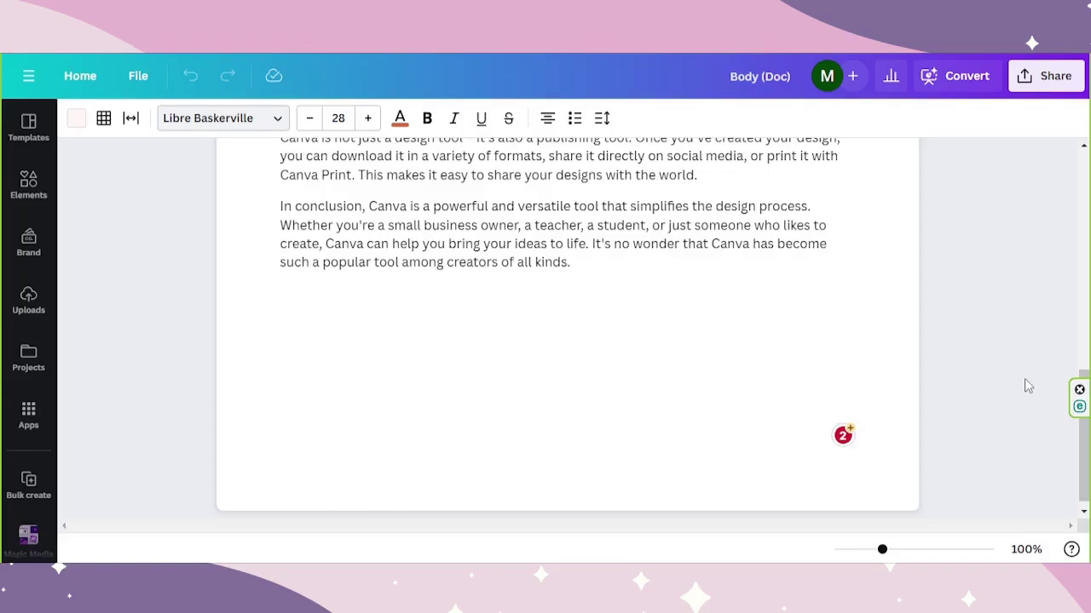
pyautogui.scroll(10, 1024, 378)
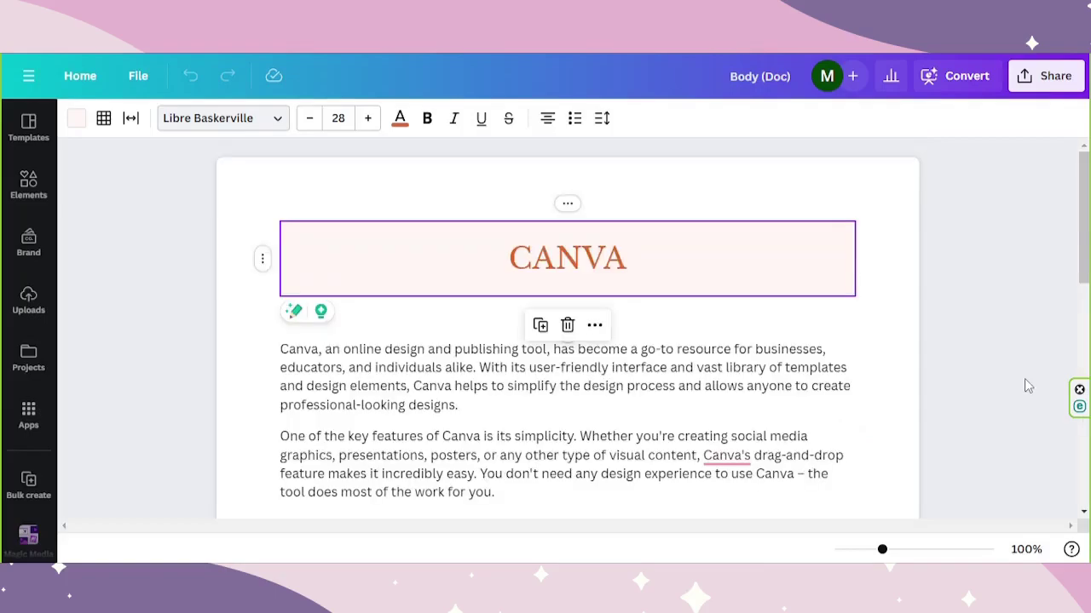